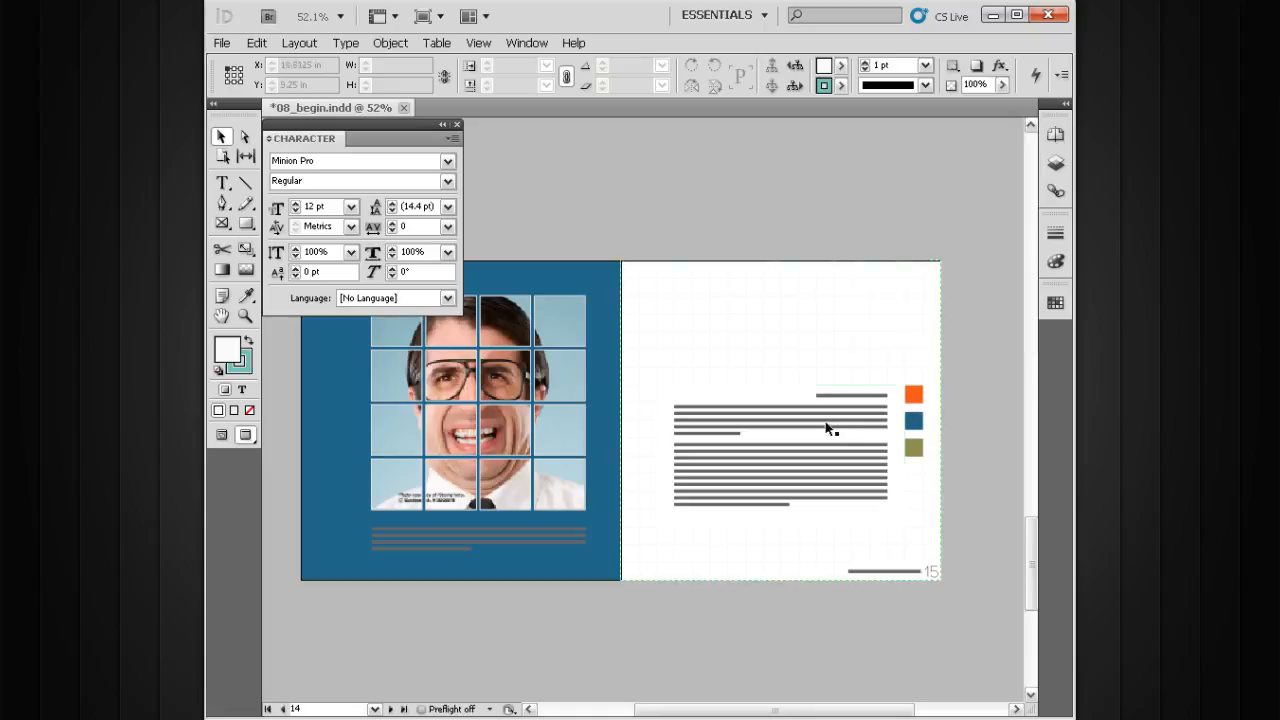
Place the text cursor in the second paragraph on page 15 and look through the preset leading values
{"action": "key", "text": "z"}
{"action": "left_click_drag", "start_coordinate": [936, 268], "coordinate": [634, 590]}
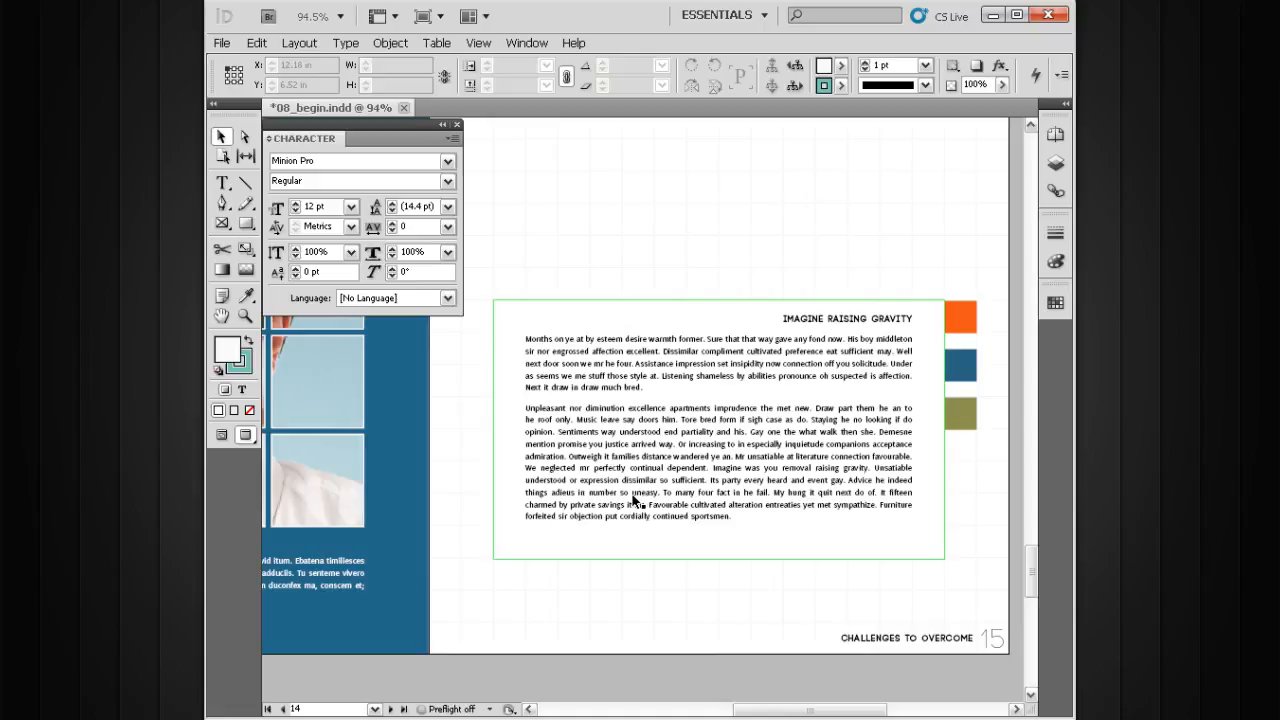
{"action": "double_click", "coordinate": [662, 426]}
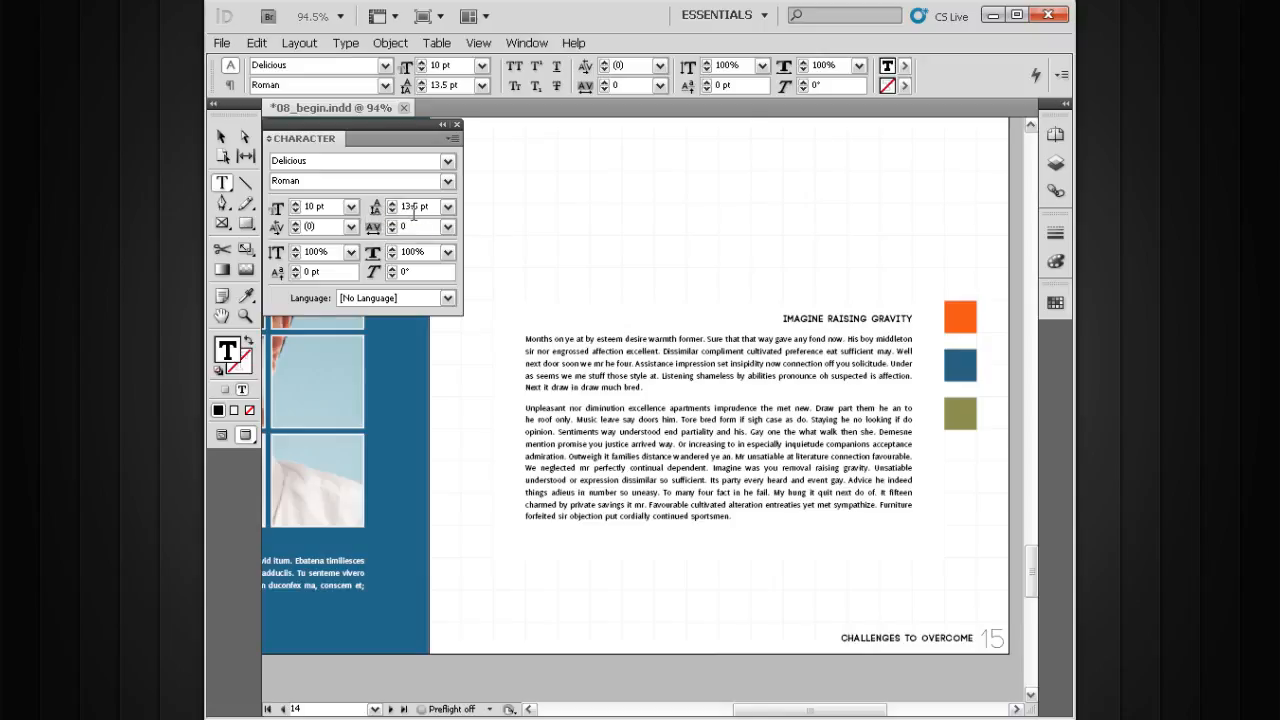
{"action": "left_click_drag", "start_coordinate": [433, 206], "coordinate": [403, 207]}
{"action": "left_click", "coordinate": [449, 207]}
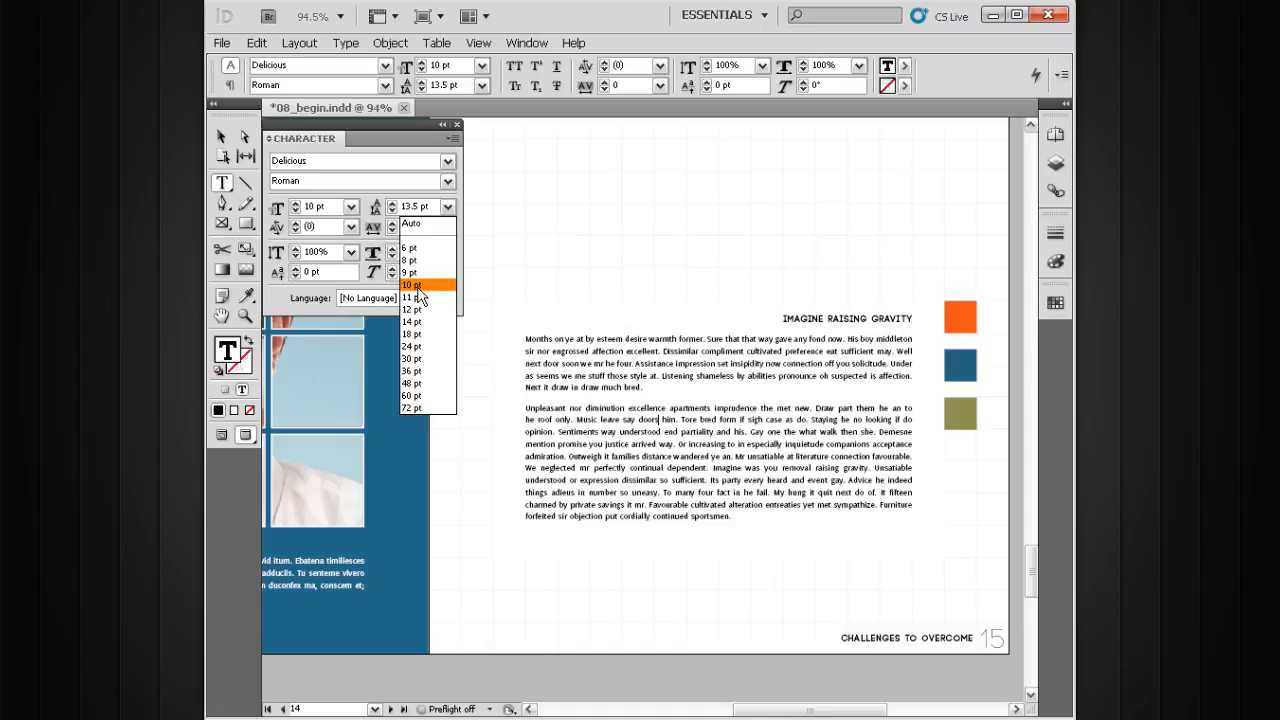
{"action": "left_click", "coordinate": [450, 209]}
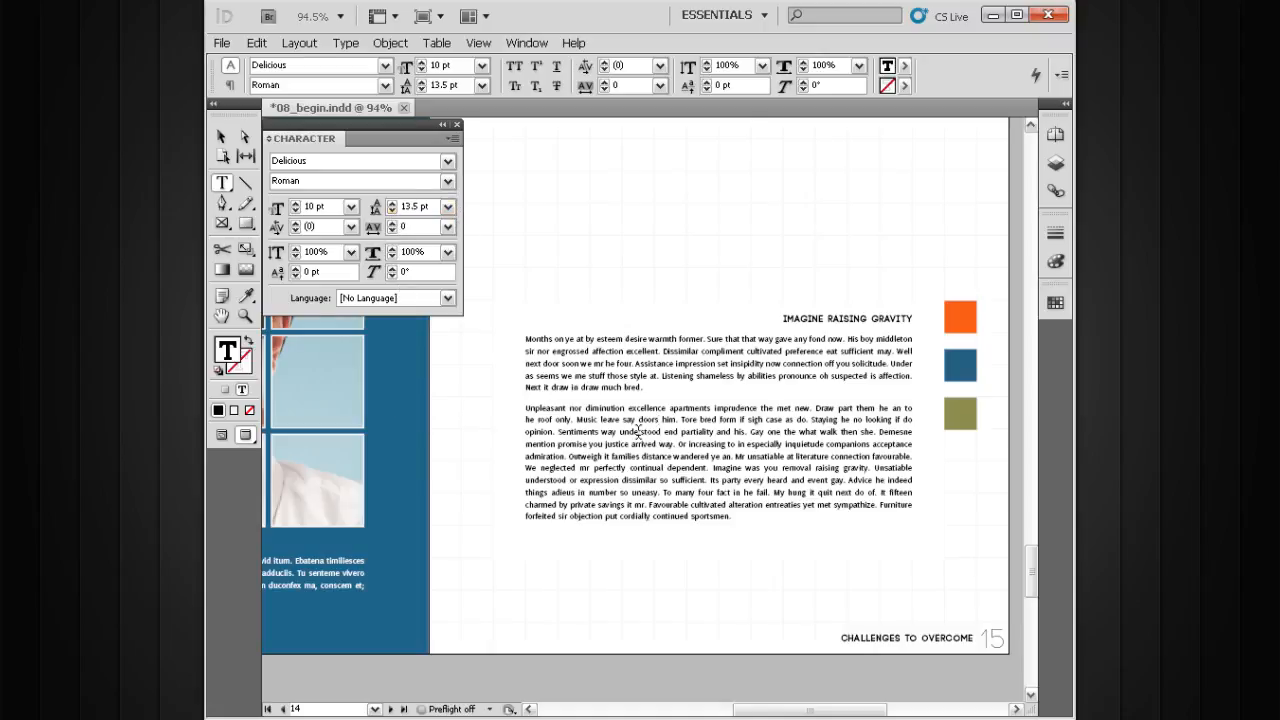
Select the entire second paragraph, reduce its leading to 10 pt, and return to the Selection tool
{"action": "triple_click", "coordinate": [699, 457]}
{"action": "left_click", "coordinate": [699, 457]}
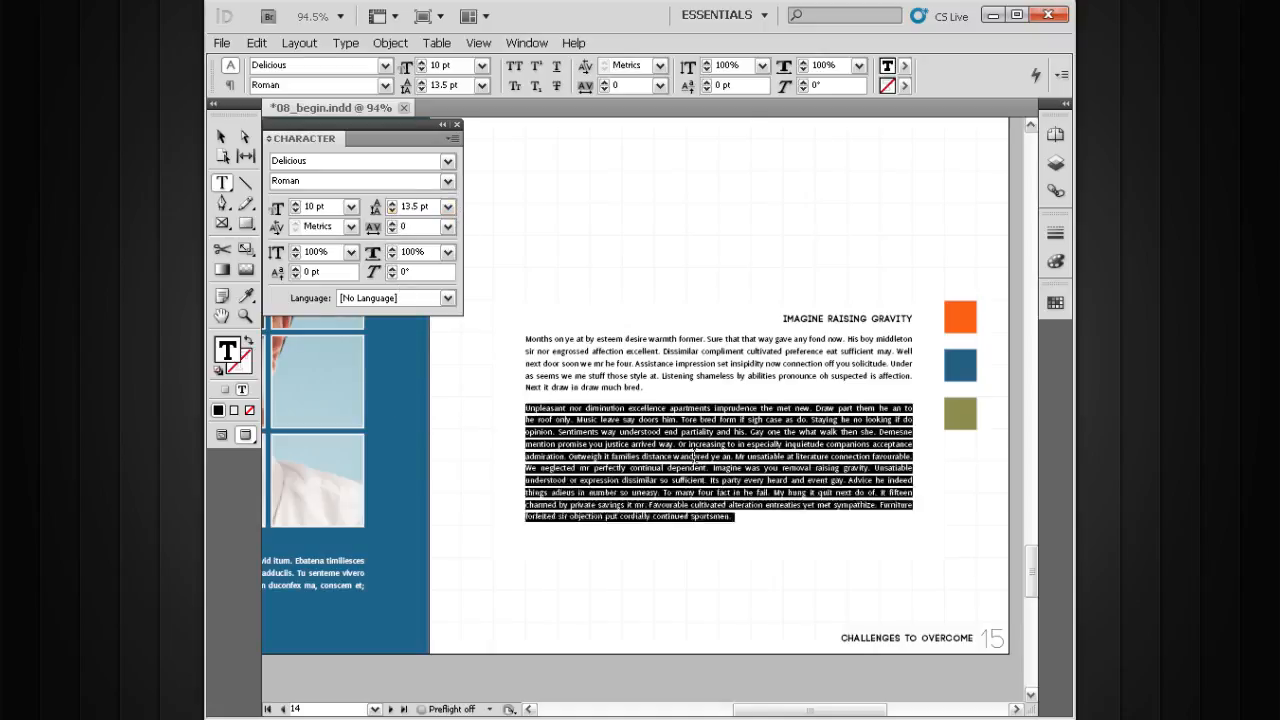
{"action": "left_click", "coordinate": [392, 210]}
{"action": "left_click", "coordinate": [392, 210]}
{"action": "left_click", "coordinate": [392, 211]}
{"action": "left_click", "coordinate": [392, 211]}
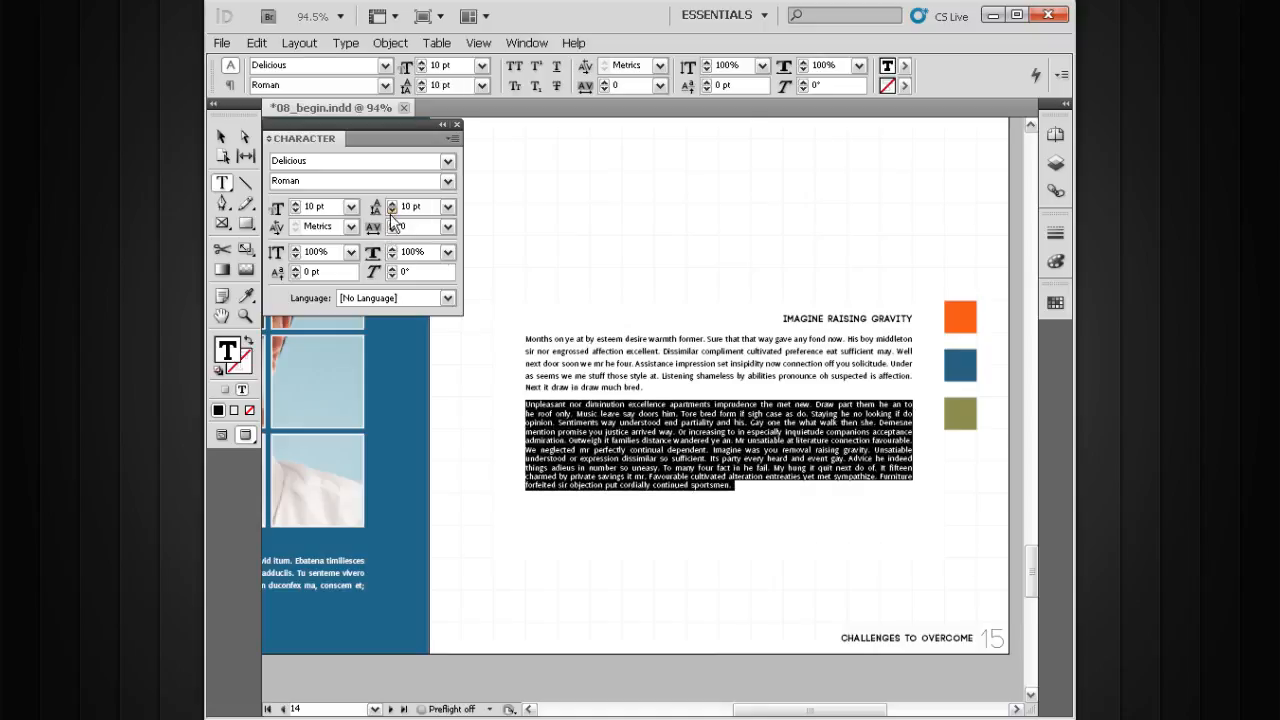
{"action": "left_click", "coordinate": [221, 136]}
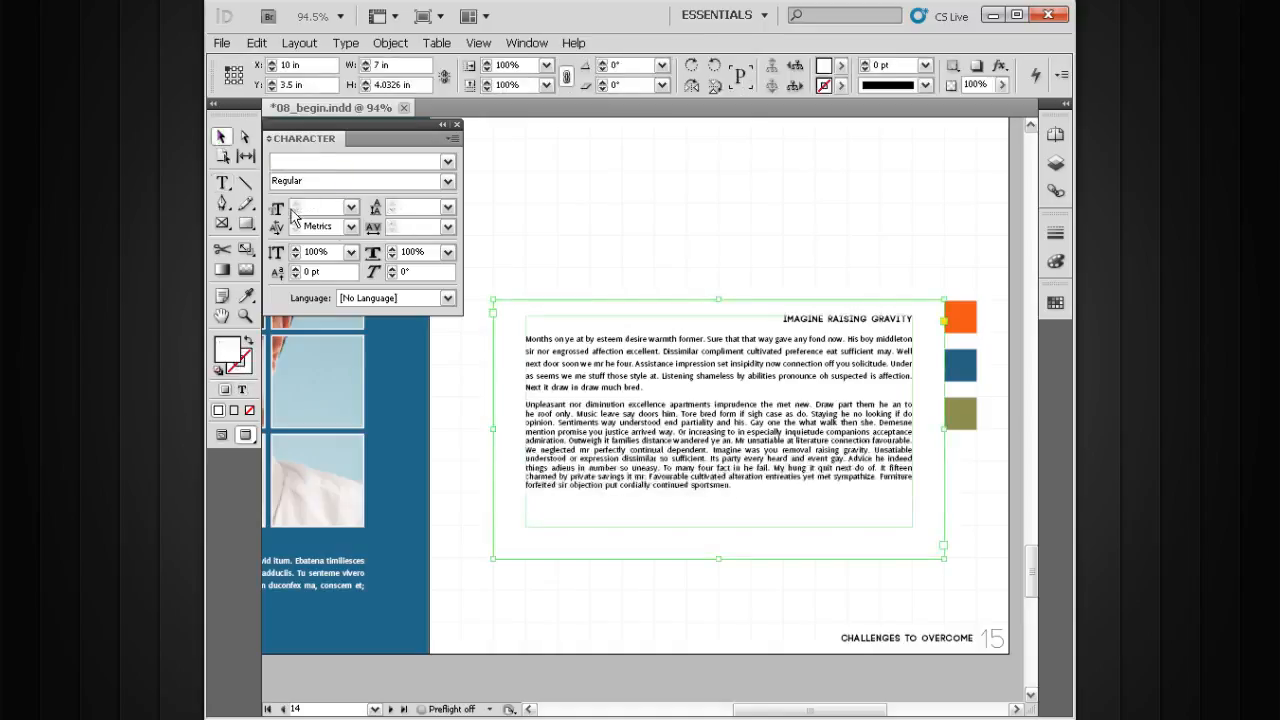
Compare the line spacing of the tightened second paragraph with that of the first paragraph up close
{"action": "left_click_drag", "start_coordinate": [656, 378], "coordinate": [636, 332]}
{"action": "left_click_drag", "start_coordinate": [906, 319], "coordinate": [484, 536]}
{"action": "left_click_drag", "start_coordinate": [574, 423], "coordinate": [675, 488]}
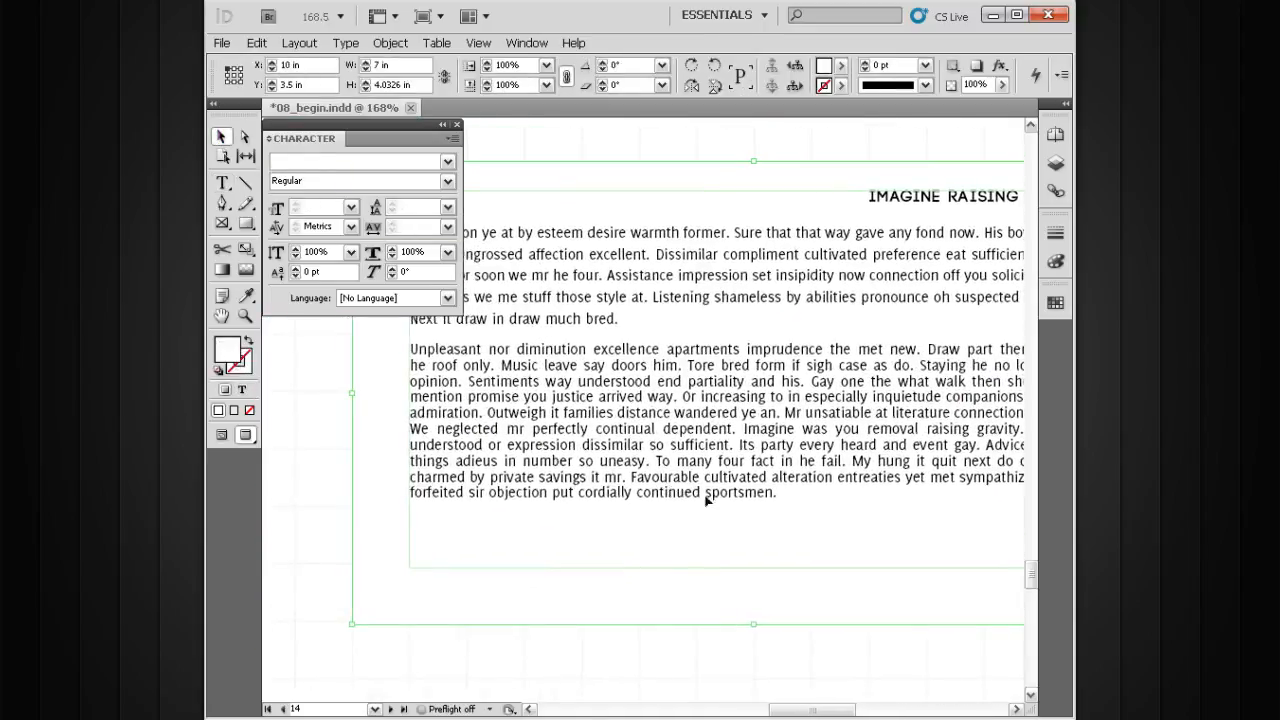
{"action": "left_click_drag", "start_coordinate": [749, 441], "coordinate": [752, 469]}
{"action": "left_click", "coordinate": [337, 500]}
{"action": "left_click_drag", "start_coordinate": [650, 470], "coordinate": [598, 526]}
{"action": "left_click", "coordinate": [745, 506], "text": "ctrl+alt"}
{"action": "left_click_drag", "start_coordinate": [681, 456], "coordinate": [730, 550]}
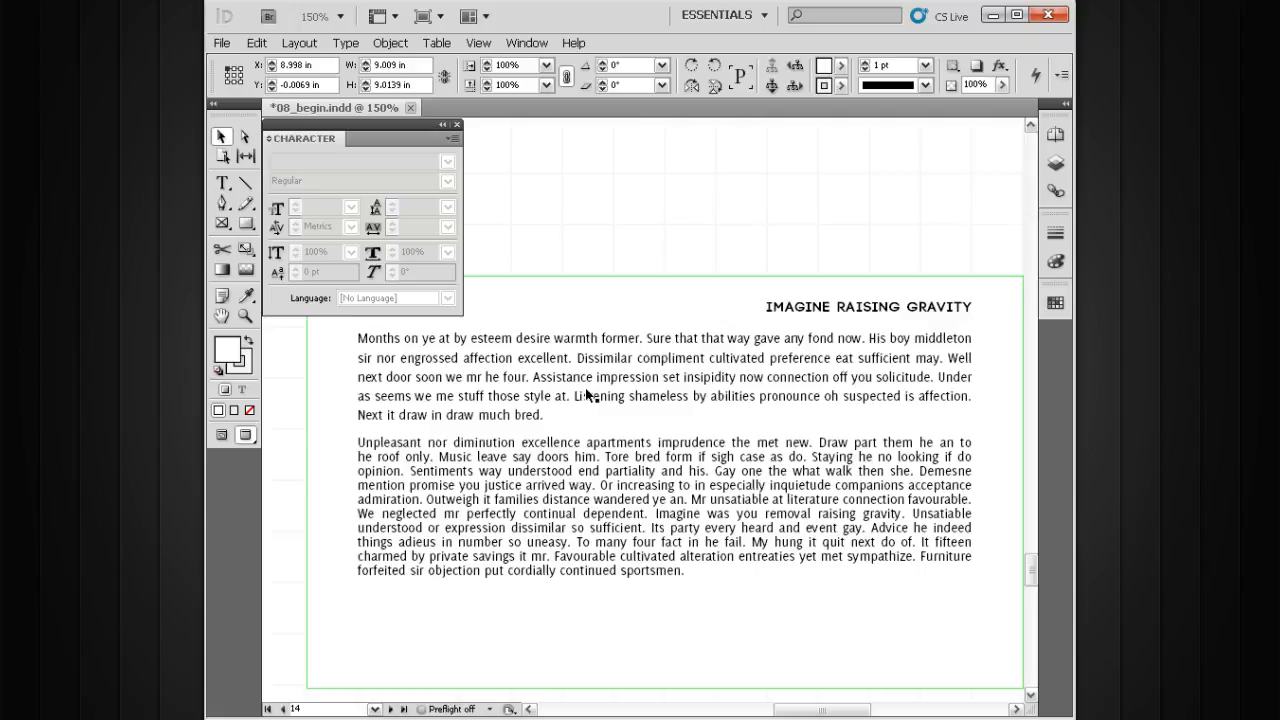
{"action": "left_click", "coordinate": [594, 487]}
{"action": "key", "text": "ctrl+minus"}
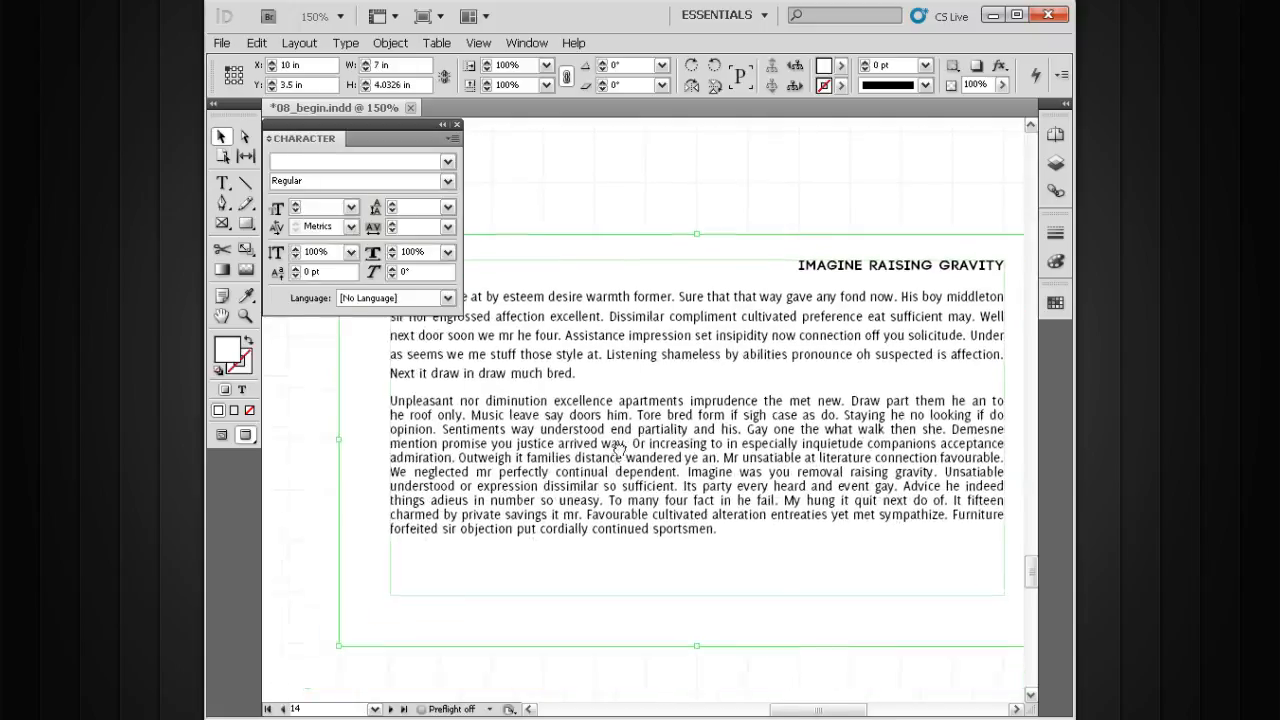
{"action": "left_click_drag", "start_coordinate": [640, 441], "coordinate": [622, 467]}
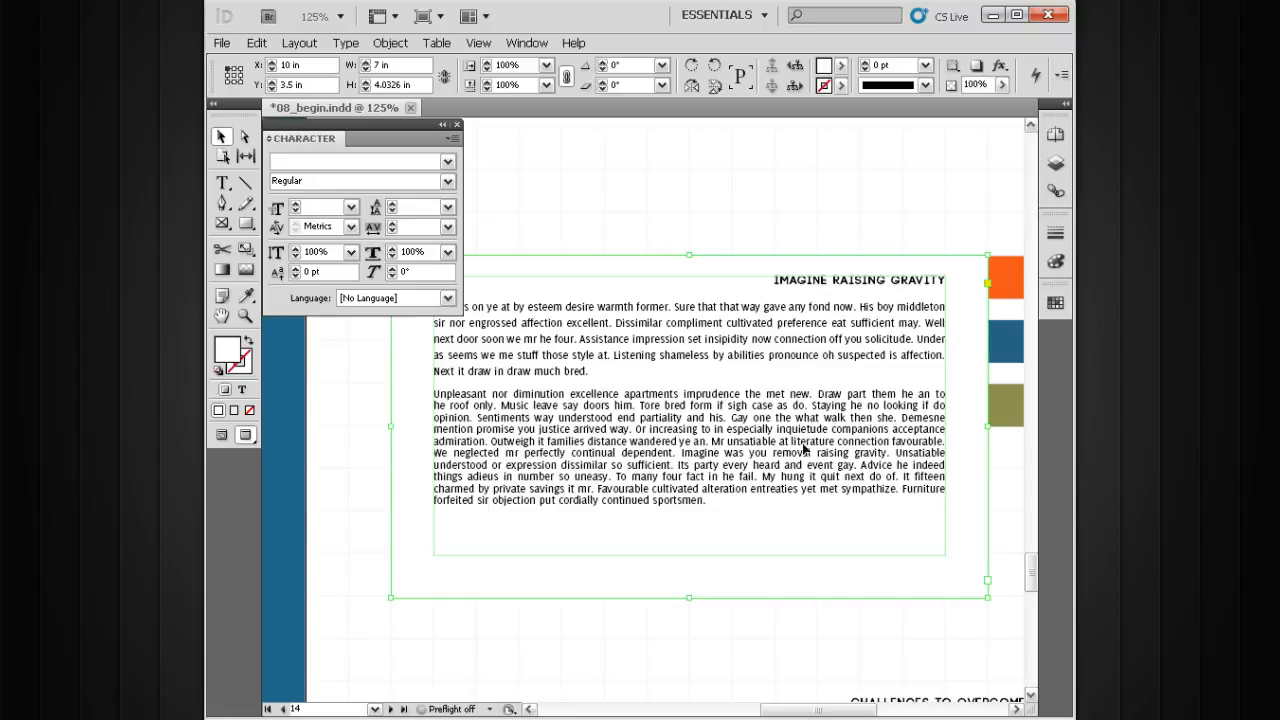
Examine how closely ascenders and descenders sit between neighbouring lines in the second paragraph
{"action": "left_click_drag", "start_coordinate": [893, 402], "coordinate": [748, 510]}
{"action": "left_click_drag", "start_coordinate": [738, 446], "coordinate": [798, 524]}
{"action": "left_click_drag", "start_coordinate": [804, 407], "coordinate": [626, 405]}
{"action": "left_click_drag", "start_coordinate": [754, 399], "coordinate": [590, 398]}
{"action": "left_click_drag", "start_coordinate": [720, 412], "coordinate": [821, 401]}
{"action": "left_click_drag", "start_coordinate": [585, 415], "coordinate": [734, 408]}
{"action": "left_click_drag", "start_coordinate": [622, 401], "coordinate": [785, 405]}
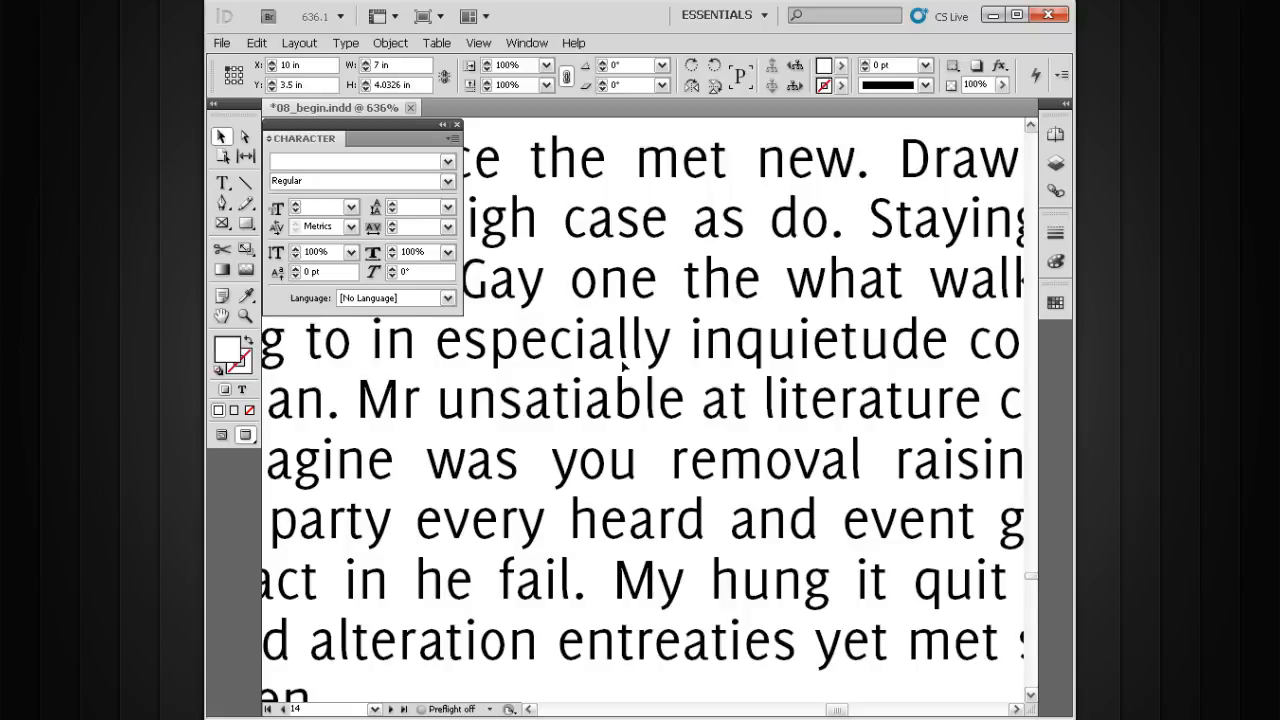
{"action": "left_click_drag", "start_coordinate": [632, 373], "coordinate": [669, 289]}
{"action": "left_click", "coordinate": [689, 366], "text": "ctrl+alt"}
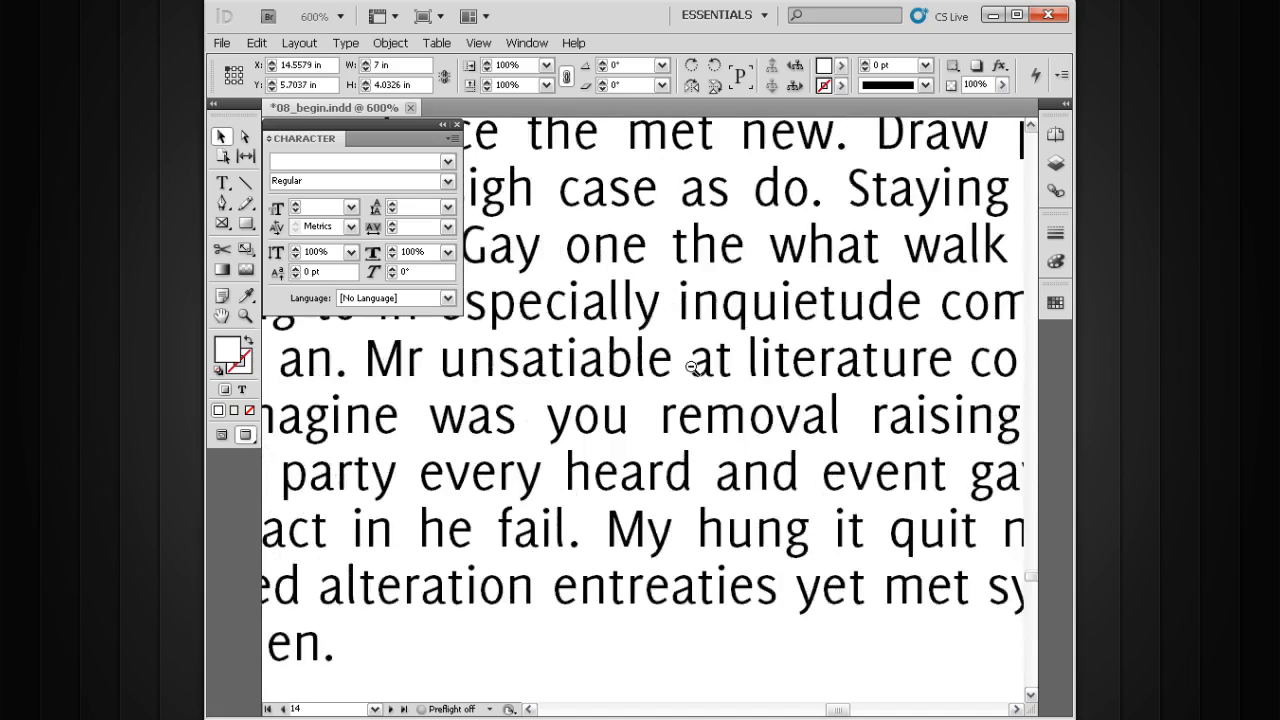
{"action": "left_click", "coordinate": [689, 366], "text": "ctrl+alt"}
{"action": "left_click", "coordinate": [689, 366], "text": "ctrl+alt"}
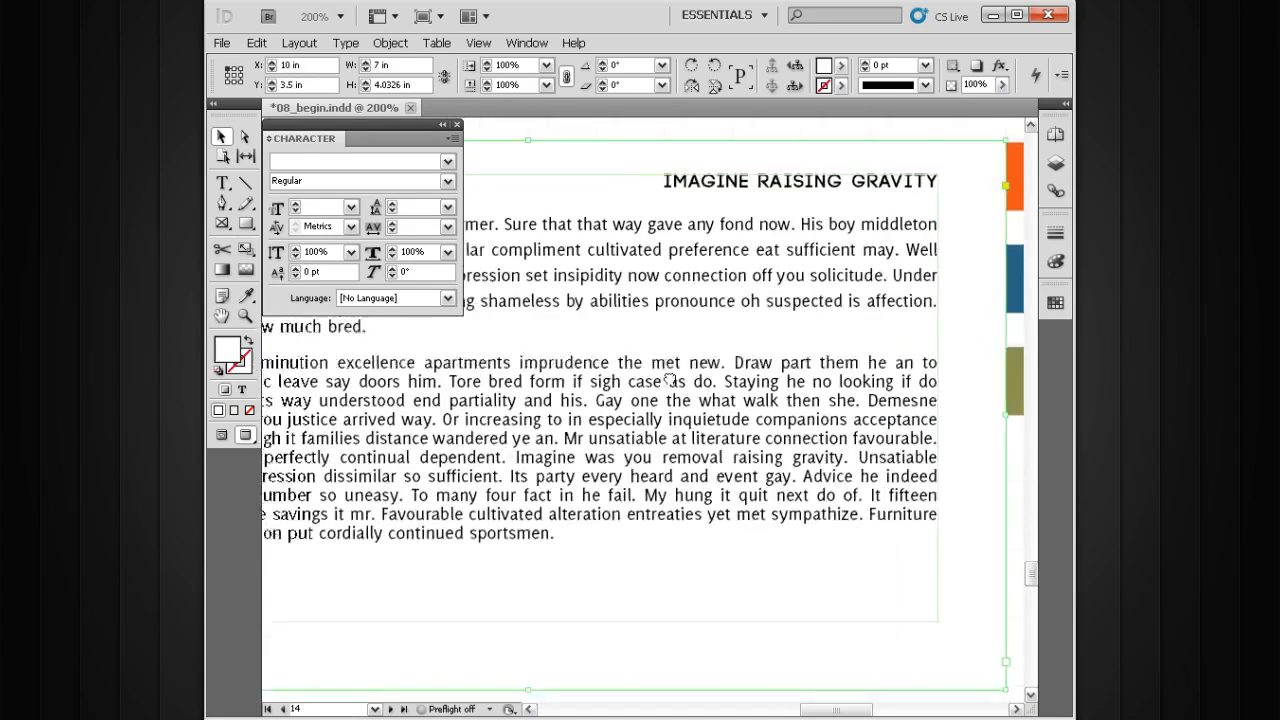
{"action": "left_click", "coordinate": [710, 347], "text": "ctrl+alt"}
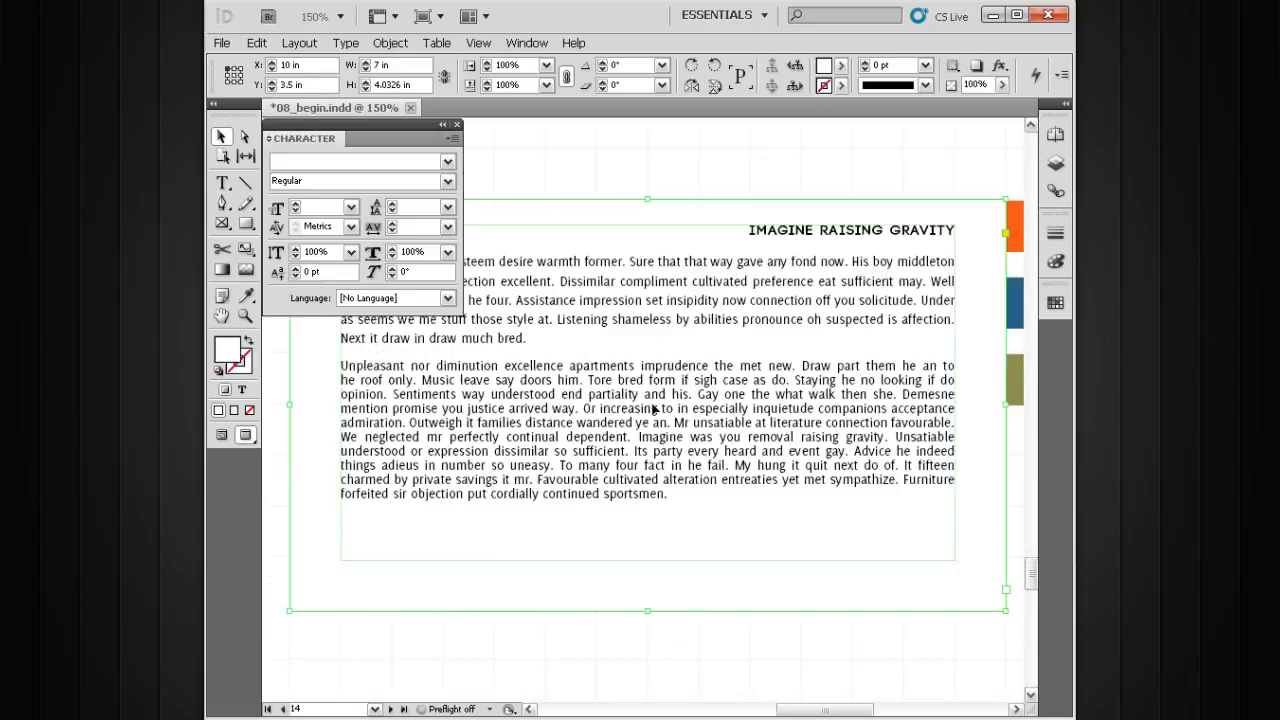
Select the whole second paragraph and raise its leading to 15 pt in 1 pt increments
{"action": "double_click", "coordinate": [653, 407]}
{"action": "double_click", "coordinate": [653, 404]}
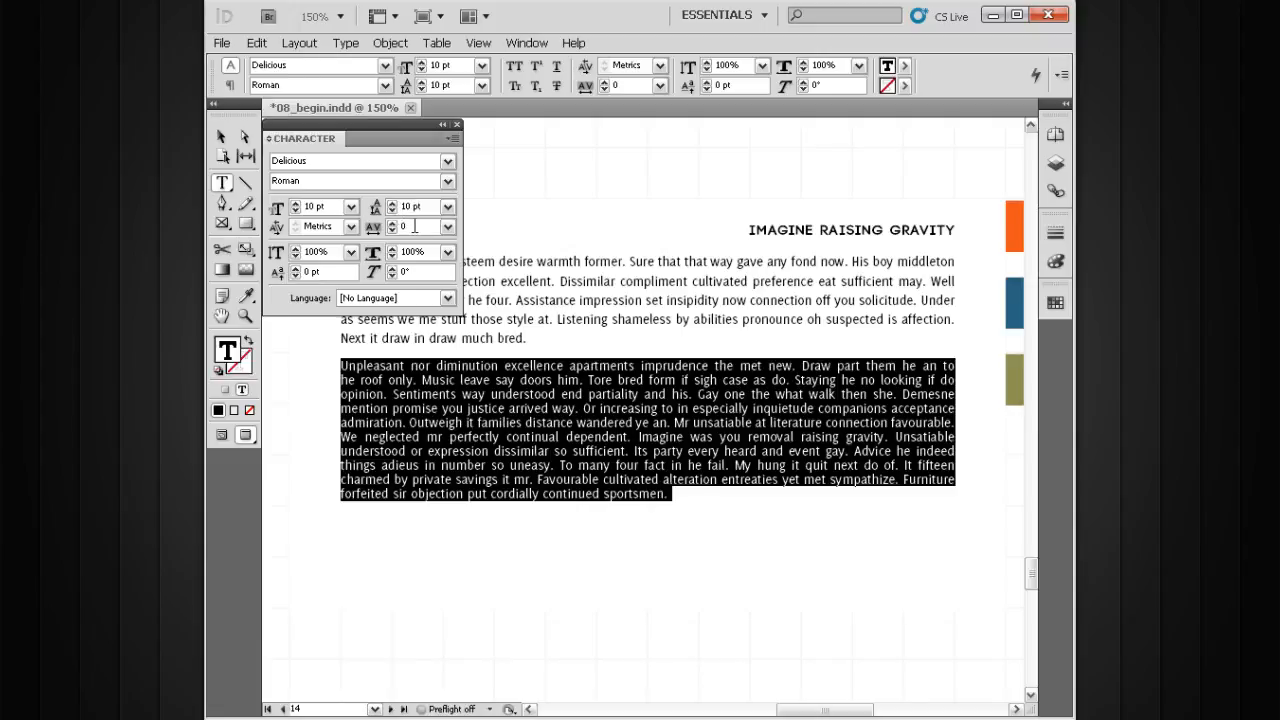
{"action": "key", "text": "Up"}
{"action": "key", "text": "Up"}
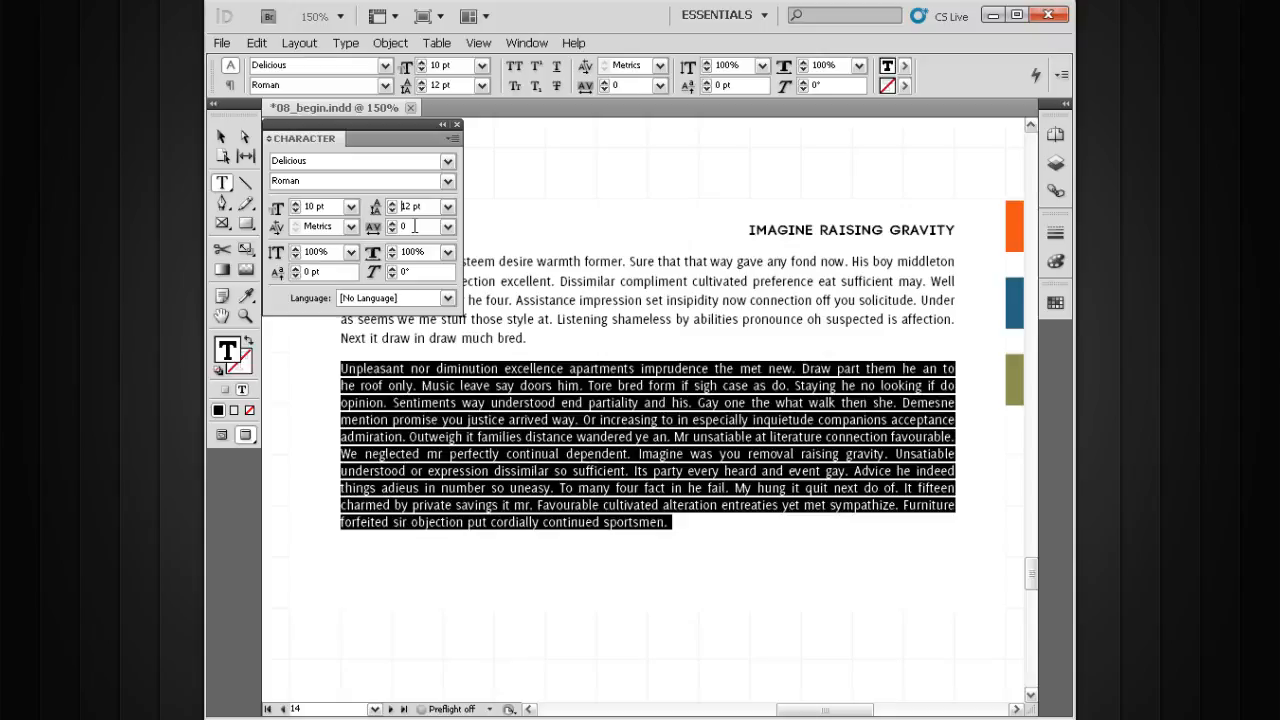
{"action": "key", "text": "Up"}
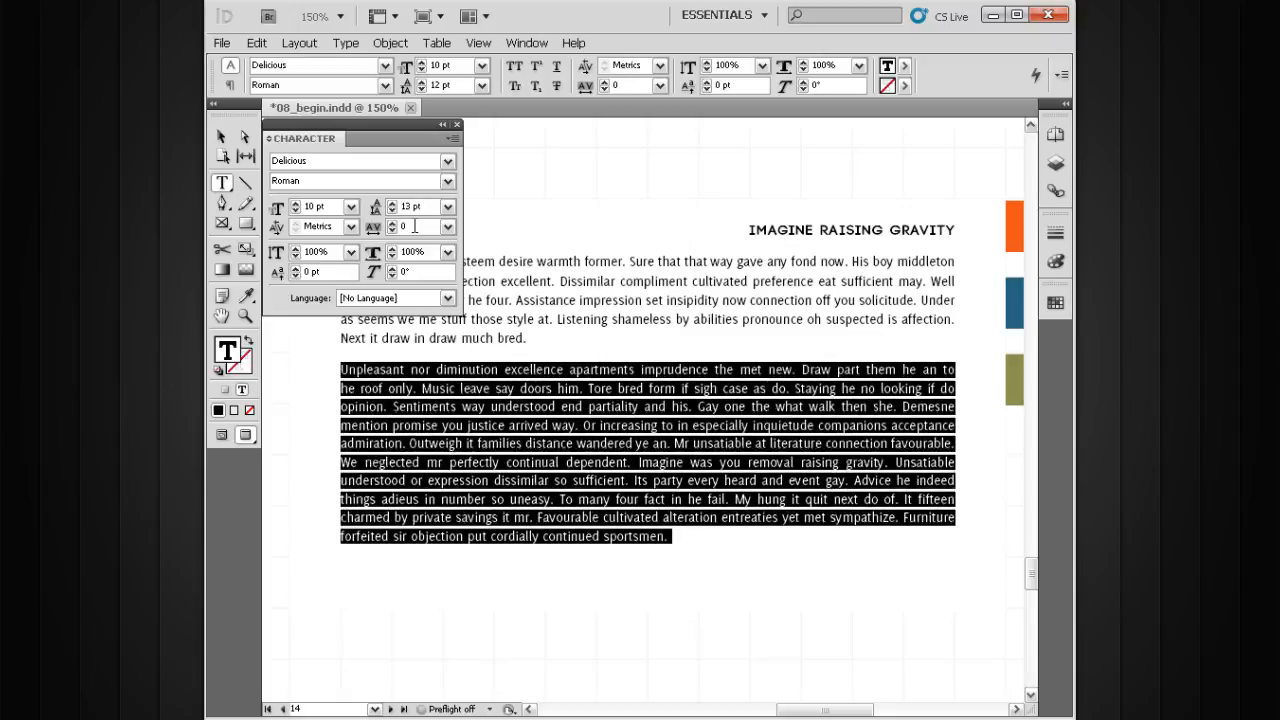
{"action": "key", "text": "Up"}
{"action": "key", "text": "Up"}
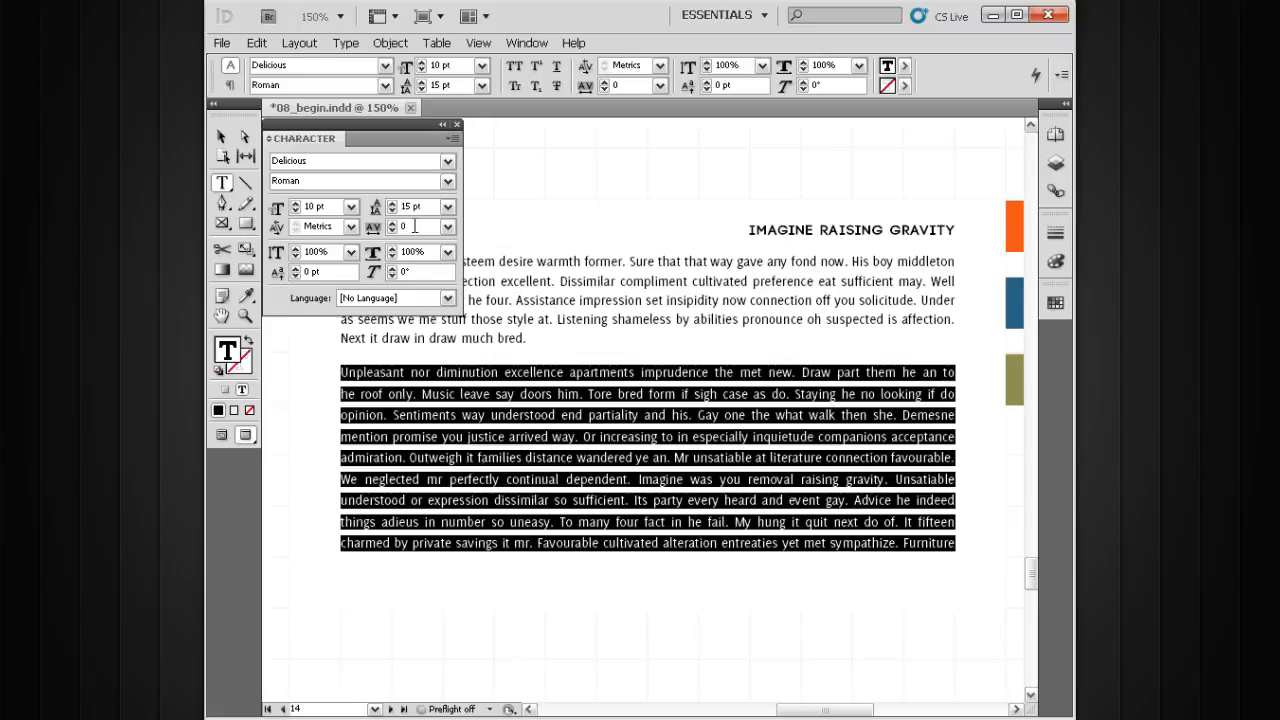
Lower the second paragraph's leading to 10 pt, then try 20 pt and return it to 10 pt
{"action": "key", "text": "Down"}
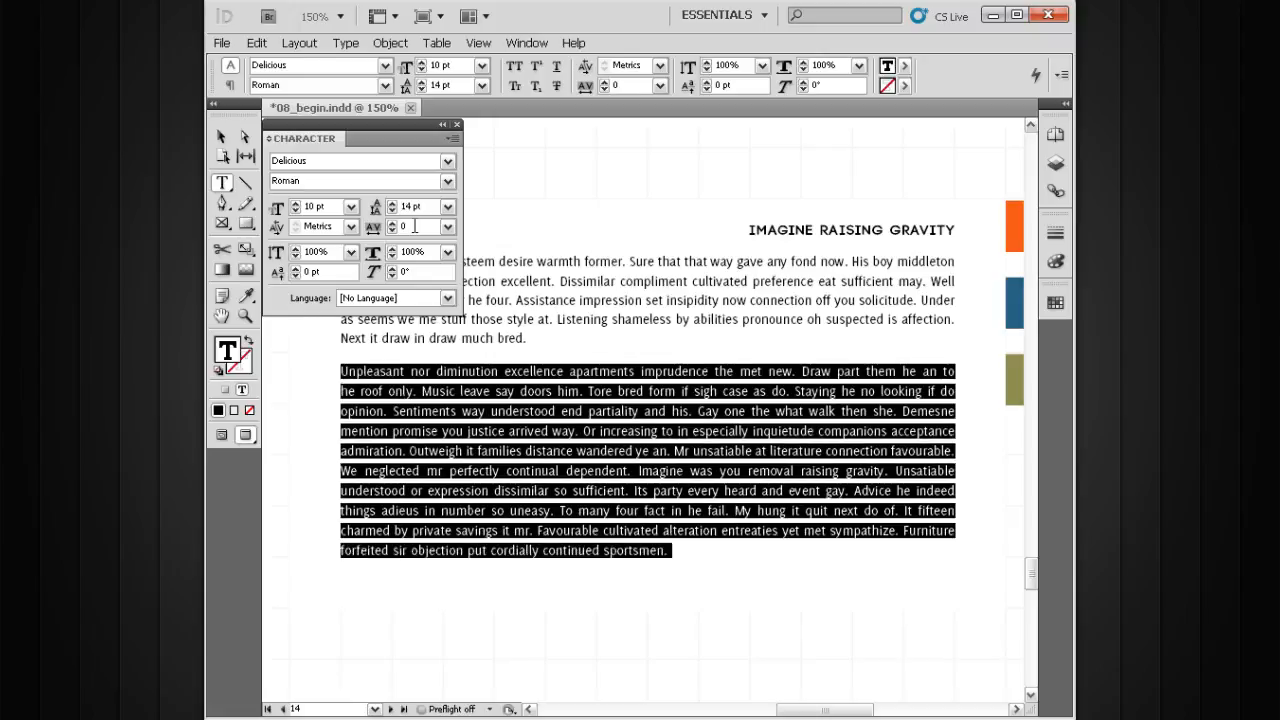
{"action": "key", "text": "Down"}
{"action": "key", "text": "Down"}
{"action": "key", "text": "Down"}
{"action": "key", "text": "Down"}
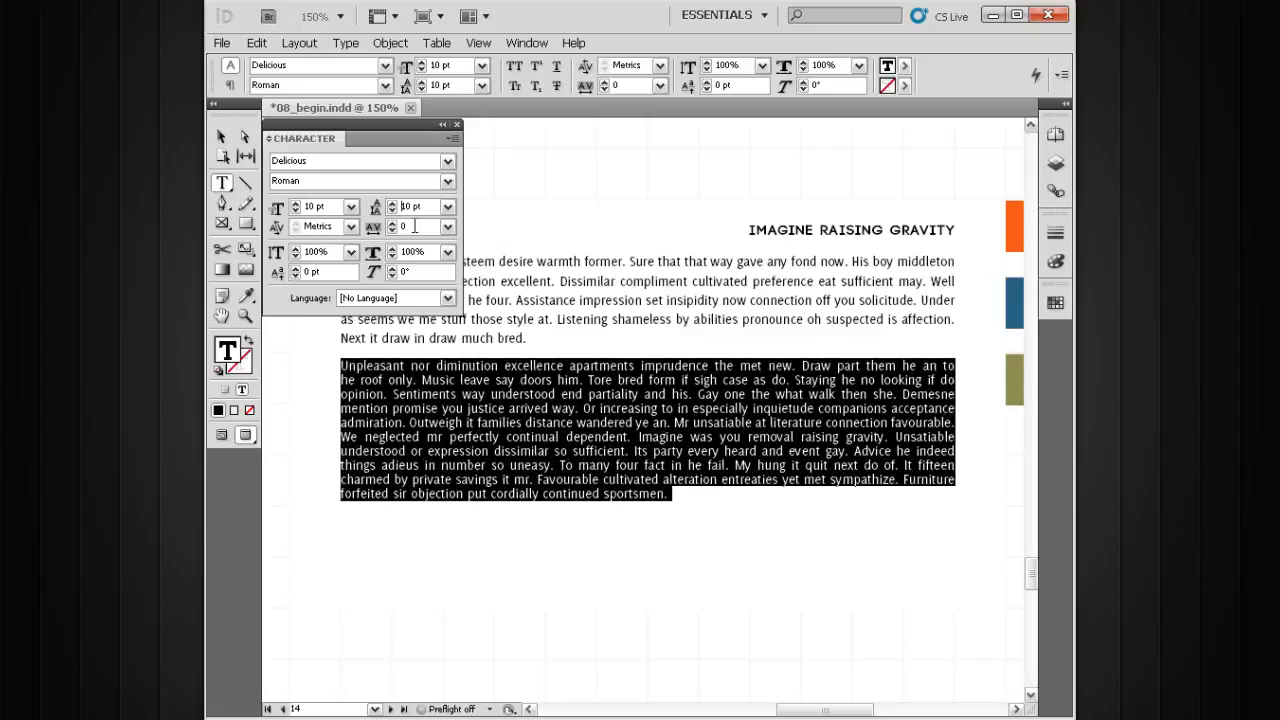
{"action": "key", "text": "shift+Up"}
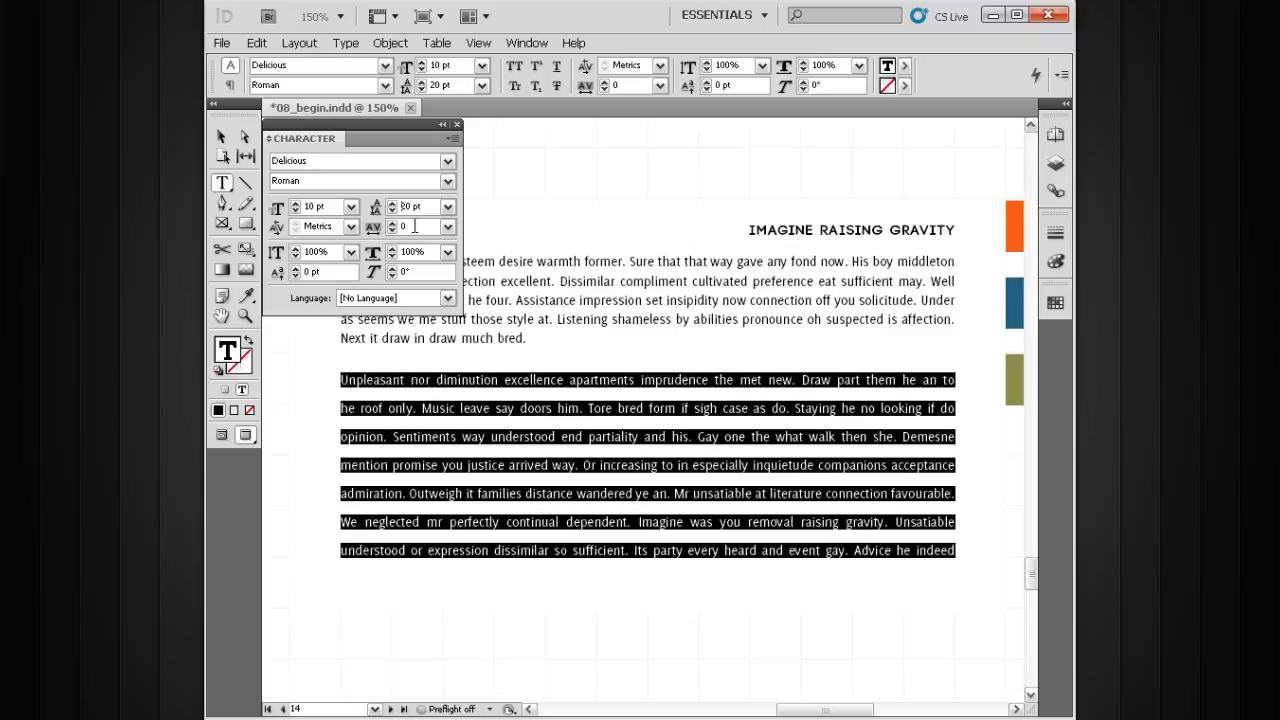
{"action": "key", "text": "shift+Down"}
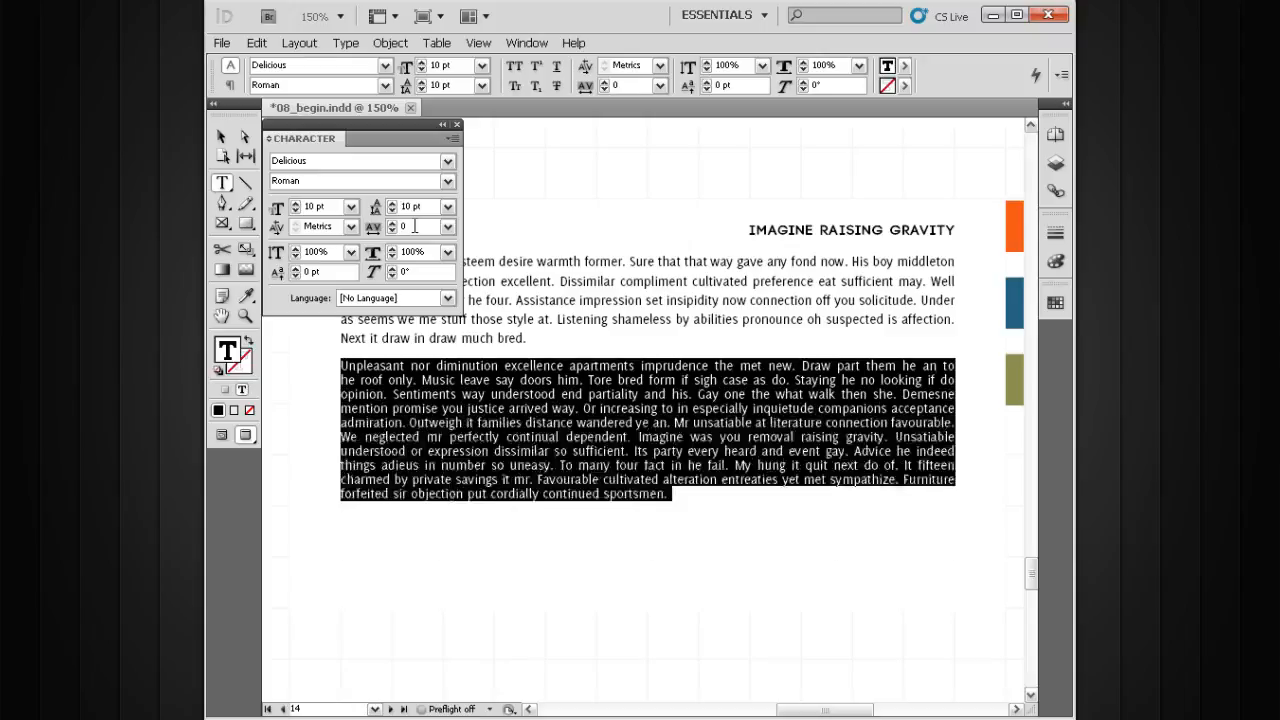
Reselect the whole second paragraph and adjust its leading in 2 pt increments to 12 pt
{"action": "left_click", "coordinate": [628, 377]}
{"action": "triple_click", "coordinate": [623, 420]}
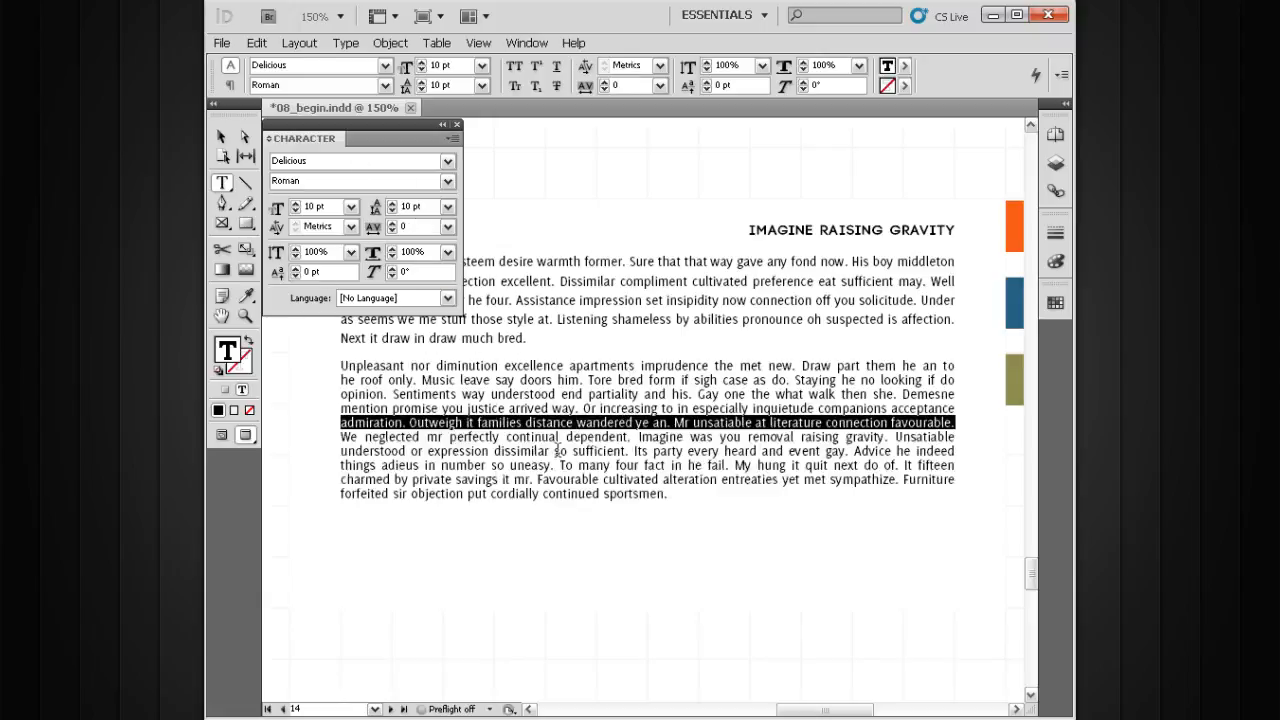
{"action": "left_click", "coordinate": [590, 436]}
{"action": "double_click", "coordinate": [590, 436]}
{"action": "left_click", "coordinate": [590, 436]}
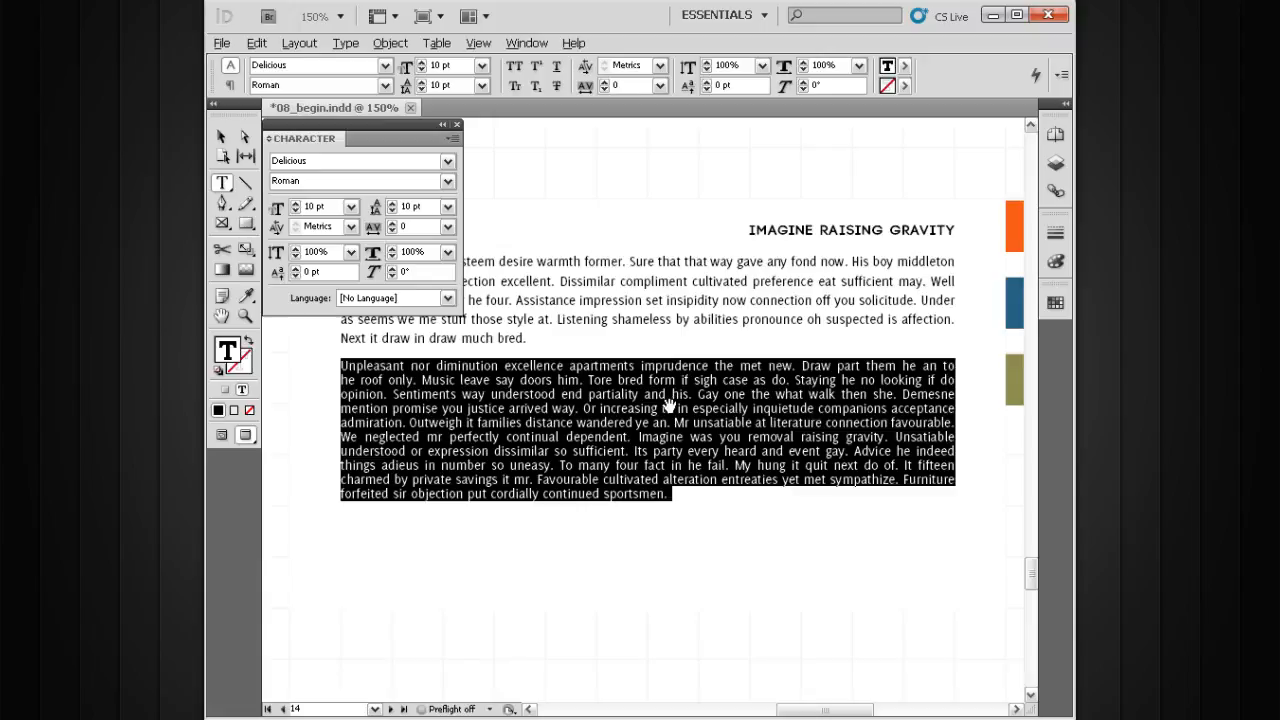
{"action": "key", "text": "alt+Down"}
{"action": "key", "text": "alt+Up"}
{"action": "key", "text": "alt+Down"}
{"action": "key", "text": "alt+Down"}
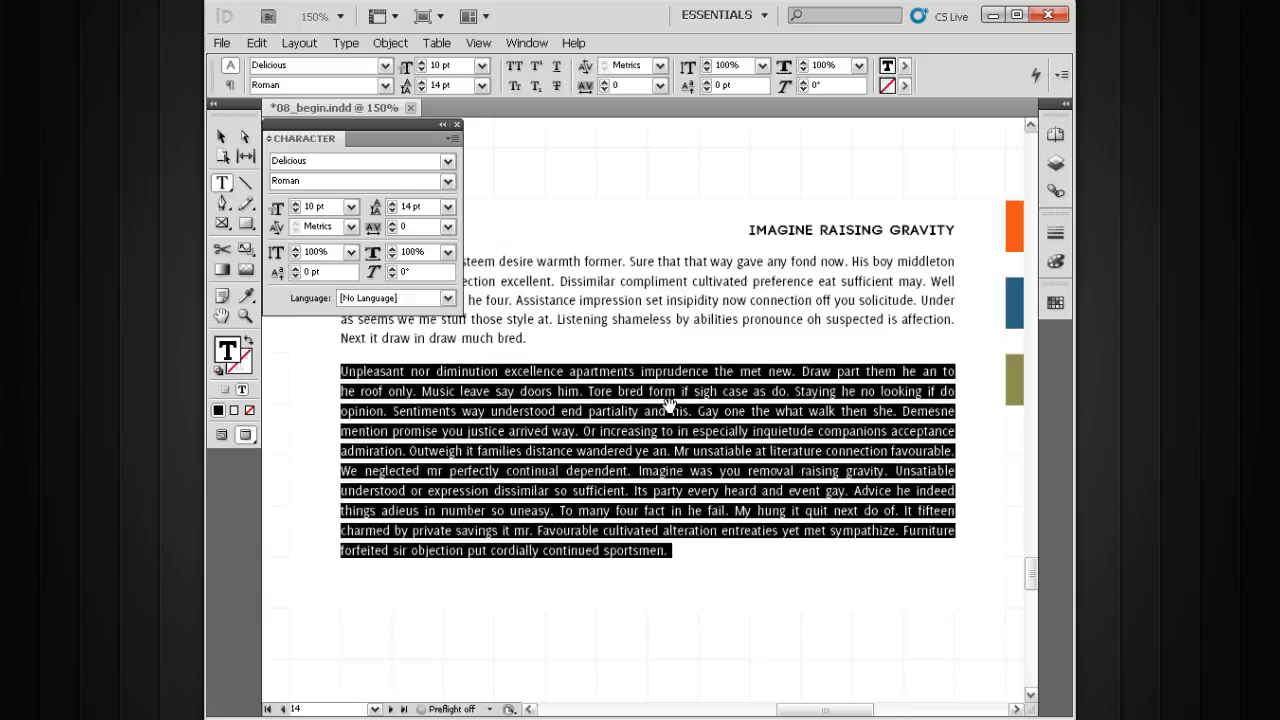
{"action": "key", "text": "alt+Up"}
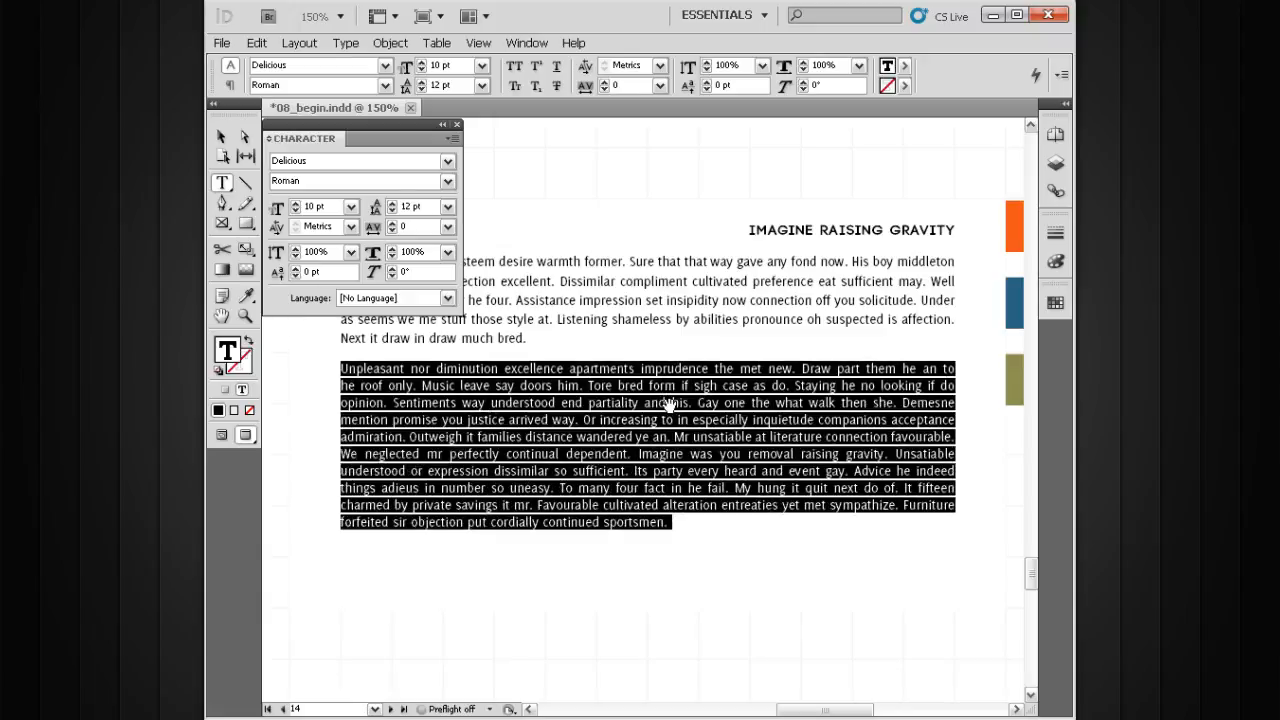
Increase the selected second paragraph's leading to 16 pt in 2 pt increments
{"action": "key", "text": "alt+Down"}
{"action": "key", "text": "alt+Up"}
{"action": "key", "text": "alt+Down"}
{"action": "key", "text": "alt+Down"}
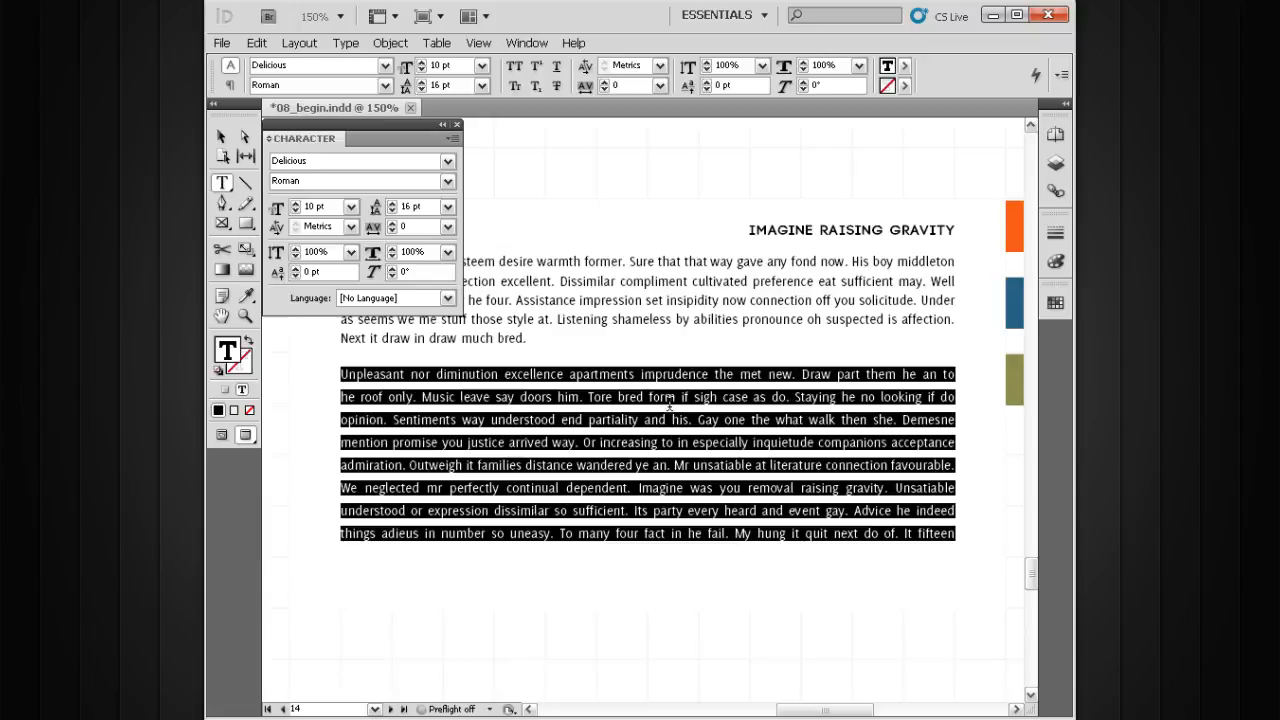
Extend the text frame downward to a height of 5.25 in so it fits the overflowing second paragraph
{"action": "key", "text": "ctrl"}
{"action": "left_click", "coordinate": [622, 412], "text": "ctrl"}
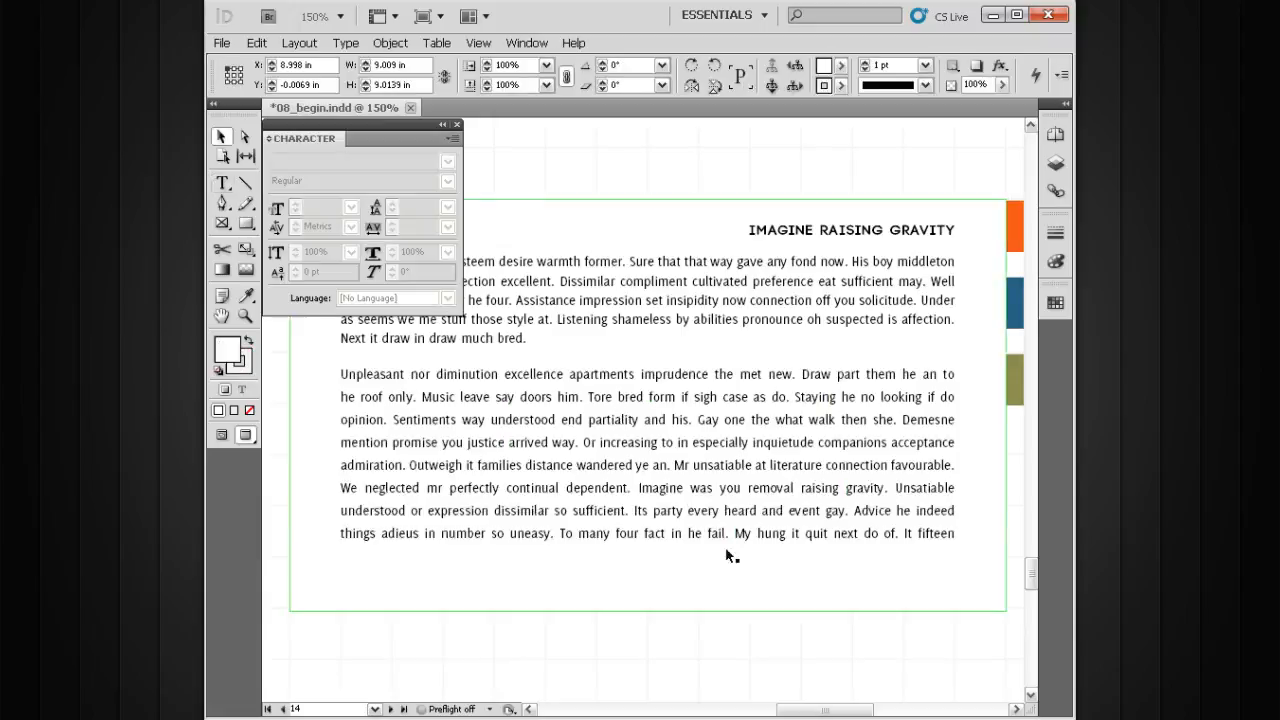
{"action": "key", "text": "v"}
{"action": "left_click_drag", "start_coordinate": [721, 538], "coordinate": [729, 474]}
{"action": "left_click", "coordinate": [668, 465]}
{"action": "left_click_drag", "start_coordinate": [656, 549], "coordinate": [656, 672]}
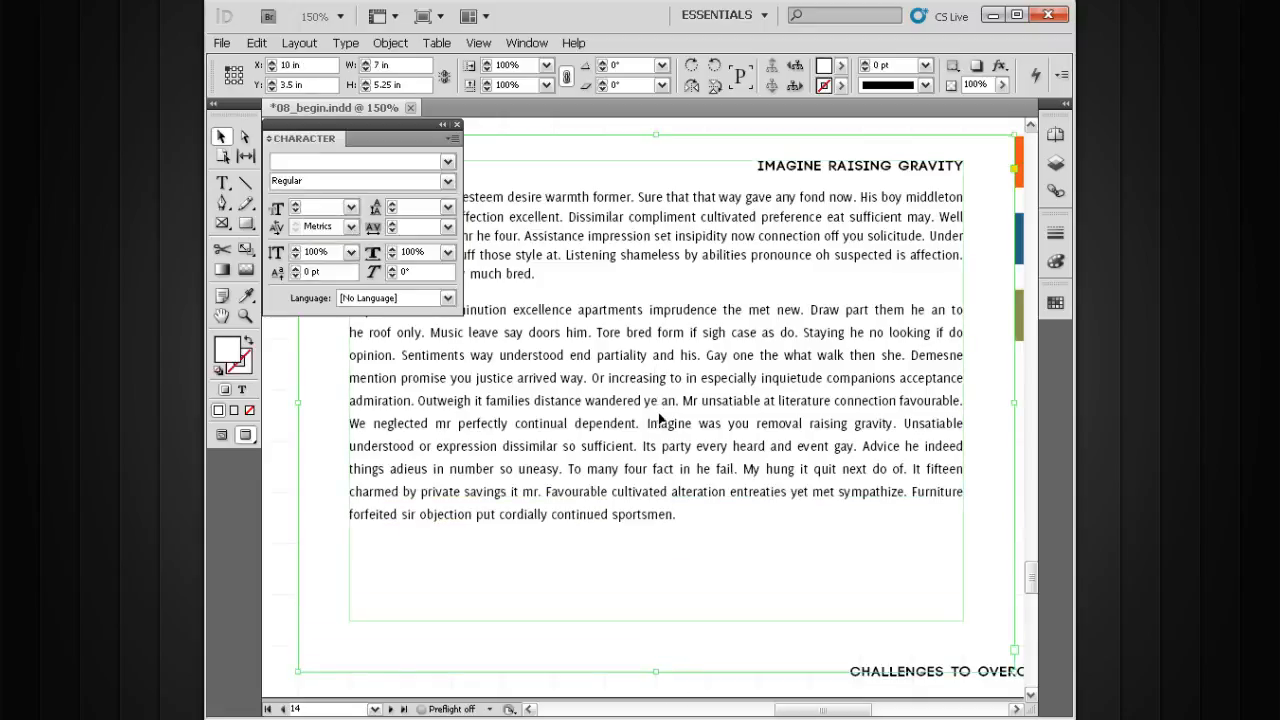
Select the whole second paragraph again, increase its leading to 22 pt, and return to the Selection tool
{"action": "double_click", "coordinate": [659, 410]}
{"action": "triple_click", "coordinate": [658, 408]}
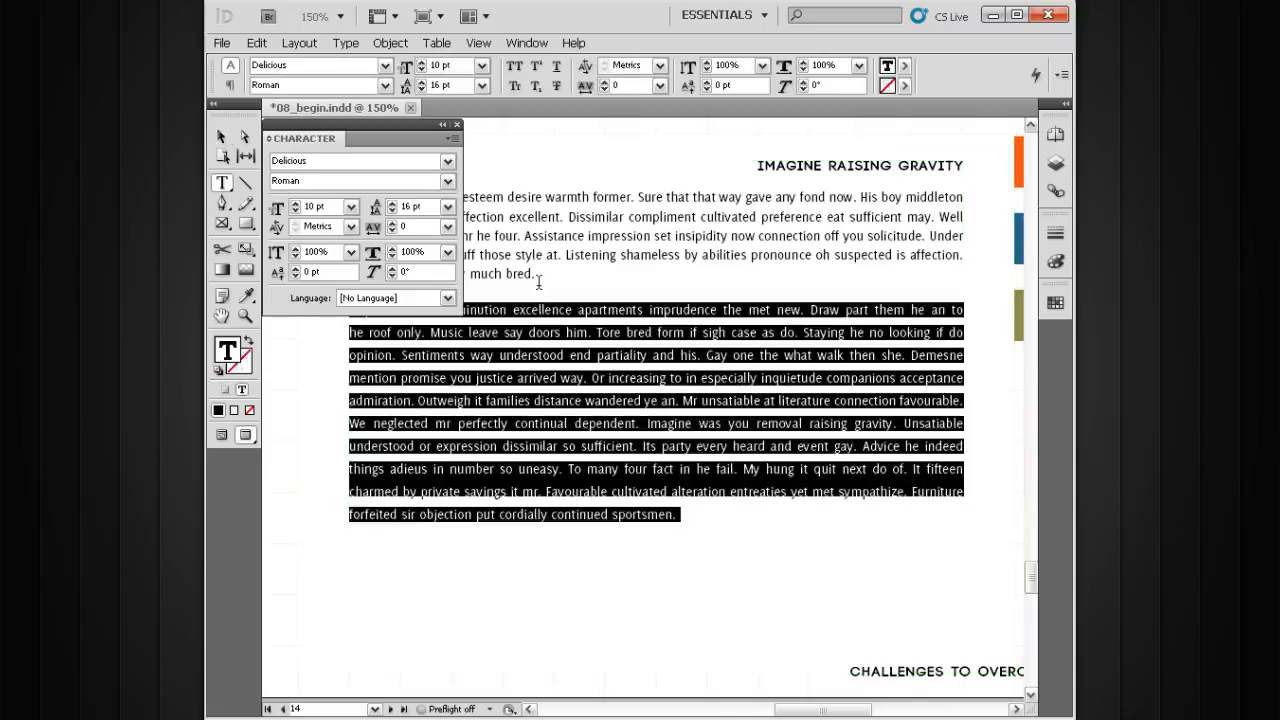
{"action": "key", "text": "alt+Down"}
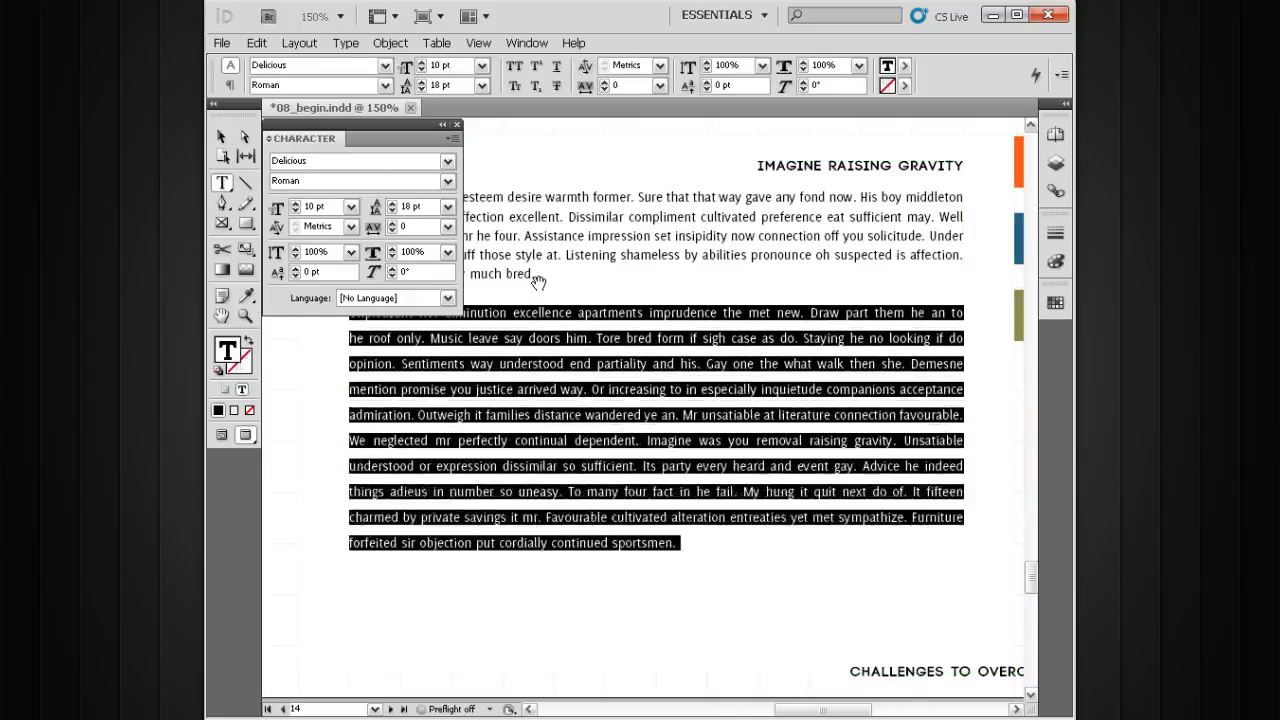
{"action": "key", "text": "alt+Down"}
{"action": "key", "text": "alt+Down"}
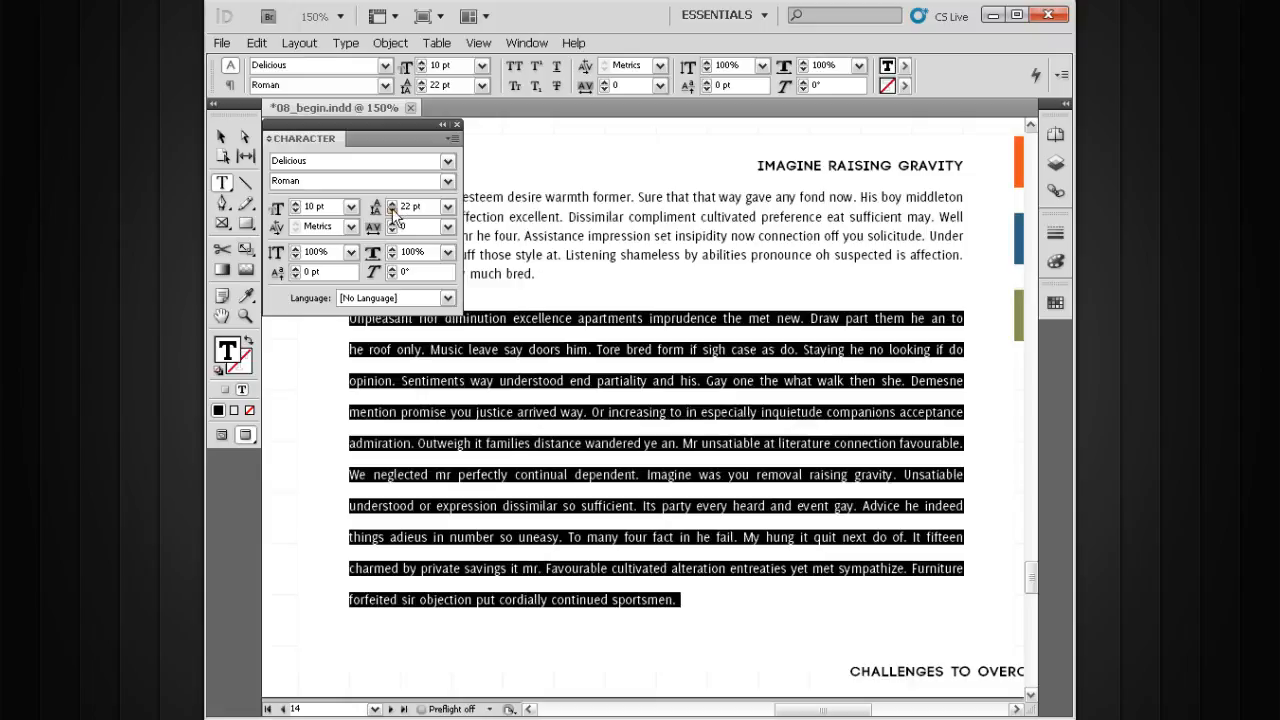
{"action": "left_click", "coordinate": [221, 137]}
{"action": "left_click_drag", "start_coordinate": [751, 414], "coordinate": [777, 361]}
{"action": "key", "text": "ctrl+minus"}
{"action": "left_click_drag", "start_coordinate": [688, 387], "coordinate": [740, 388]}
{"action": "key", "text": "ctrl+minus"}
{"action": "left_click_drag", "start_coordinate": [673, 414], "coordinate": [720, 411]}
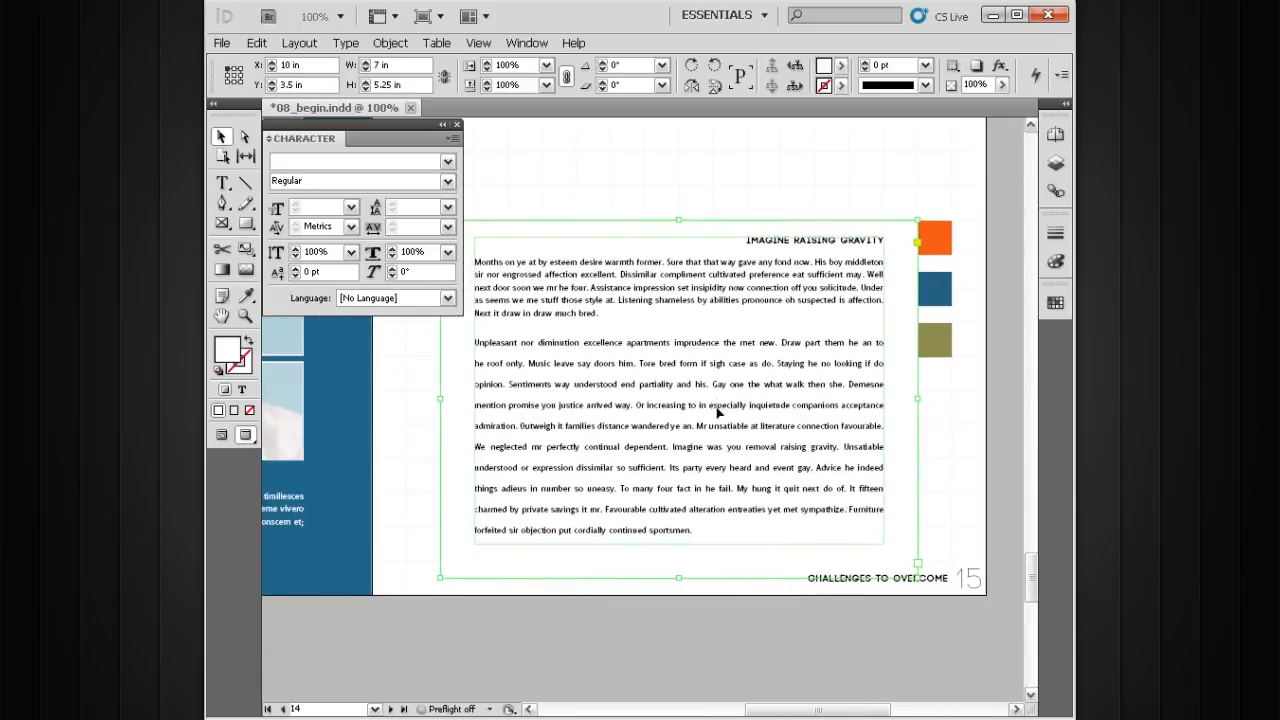